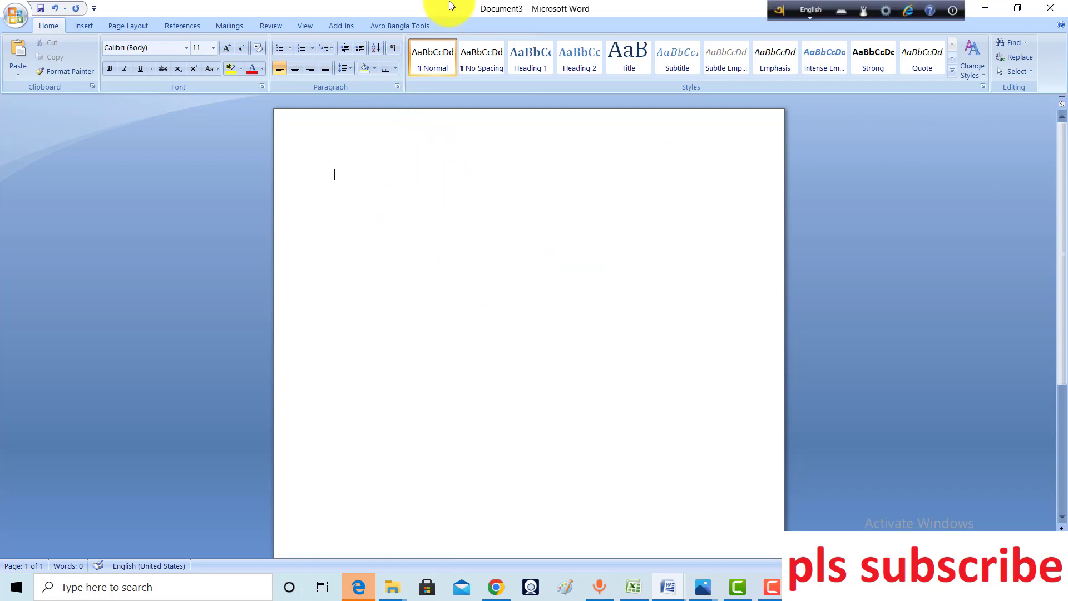
# Switch from the Page Layout ribbon to the Insert ribbon for the blank document
pyautogui.click(82, 29)
pyautogui.click(124, 25)
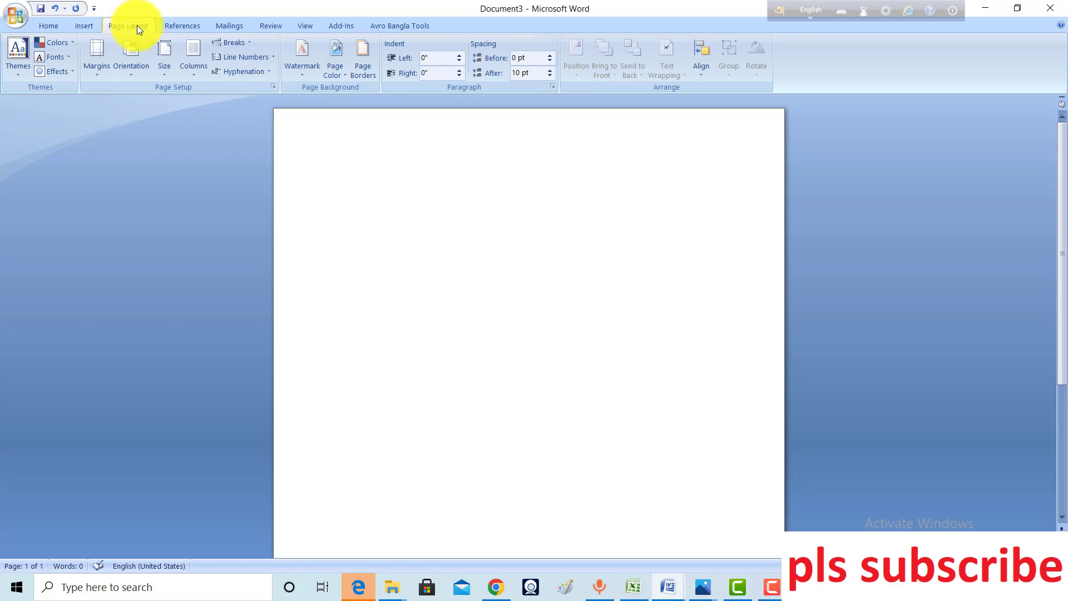
pyautogui.click(82, 28)
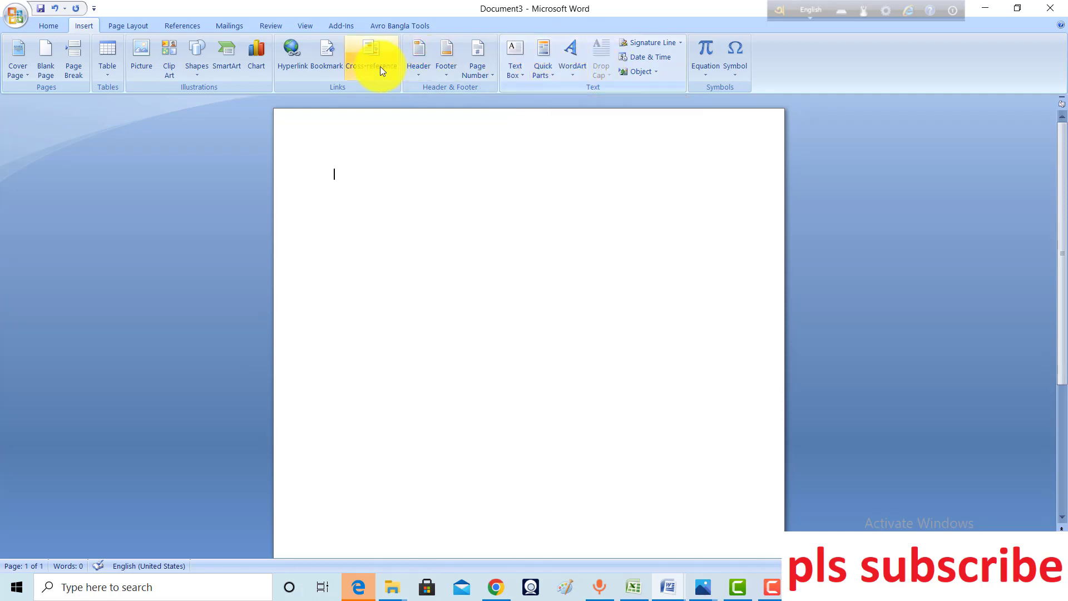
# Pick a WordArt style from the gallery to open the Edit WordArt Text dialog
pyautogui.click(574, 80)
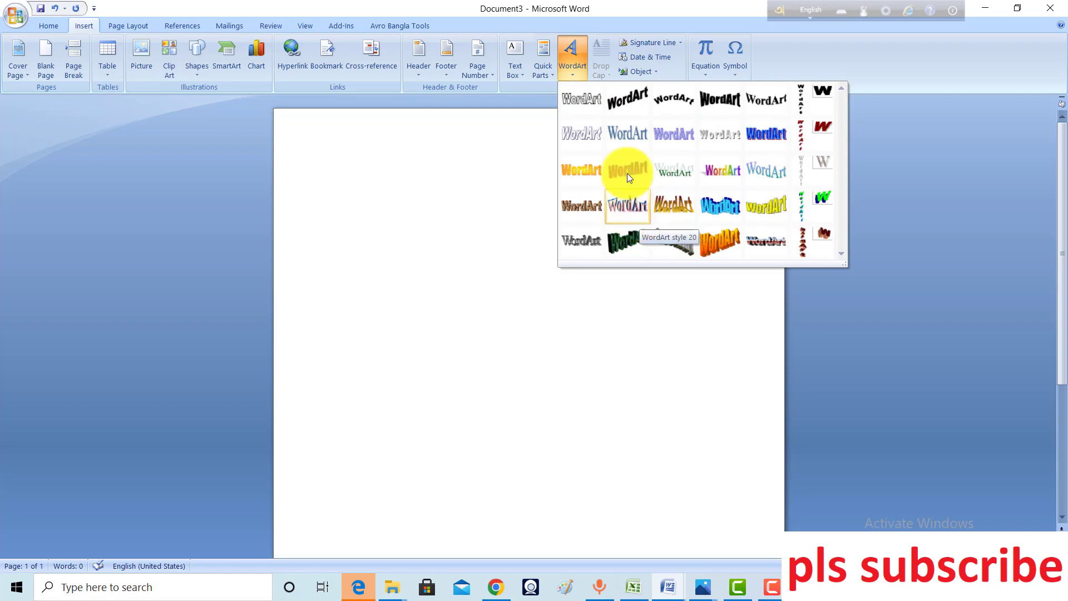
pyautogui.click(627, 131)
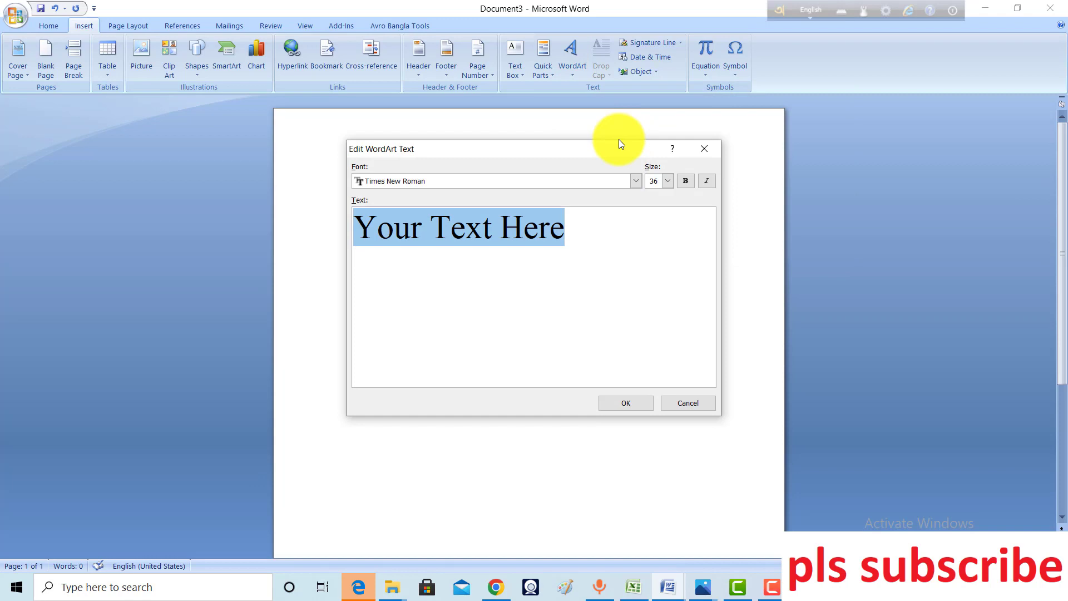
# Choose Arial Narrow as the WordArt font and select the 'Your Text Here' placeholder
pyautogui.click(409, 281)
pyautogui.moveTo(483, 144); pyautogui.dragTo(474, 146)
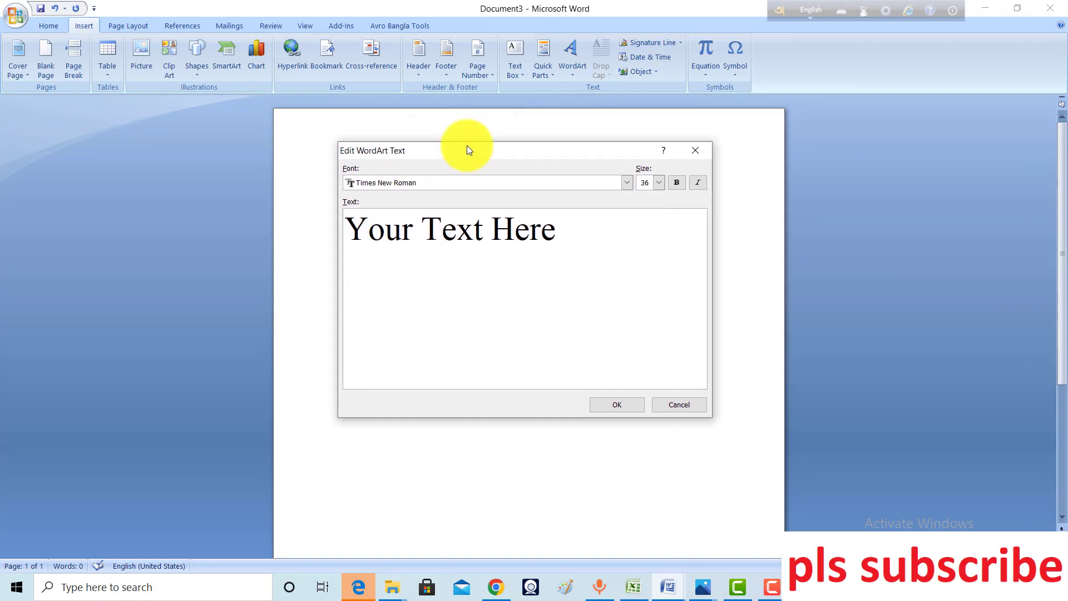
pyautogui.click(626, 183)
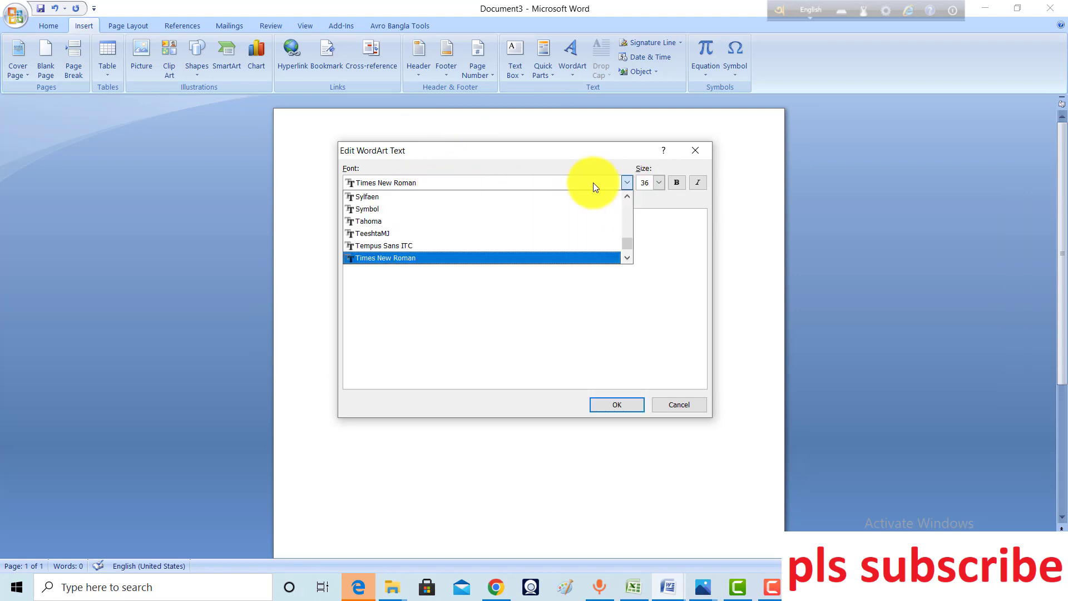
pyautogui.scroll(3, 457, 225)
pyautogui.scroll(3, 449, 248)
pyautogui.scroll(2, 448, 248)
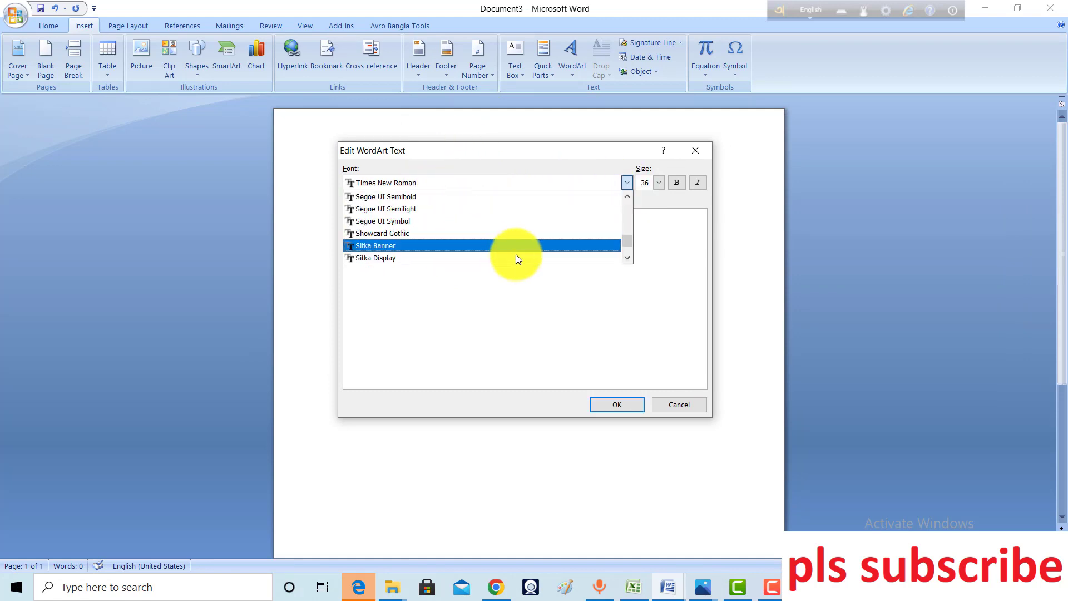
pyautogui.scroll(2, 515, 254)
pyautogui.scroll(3, 522, 246)
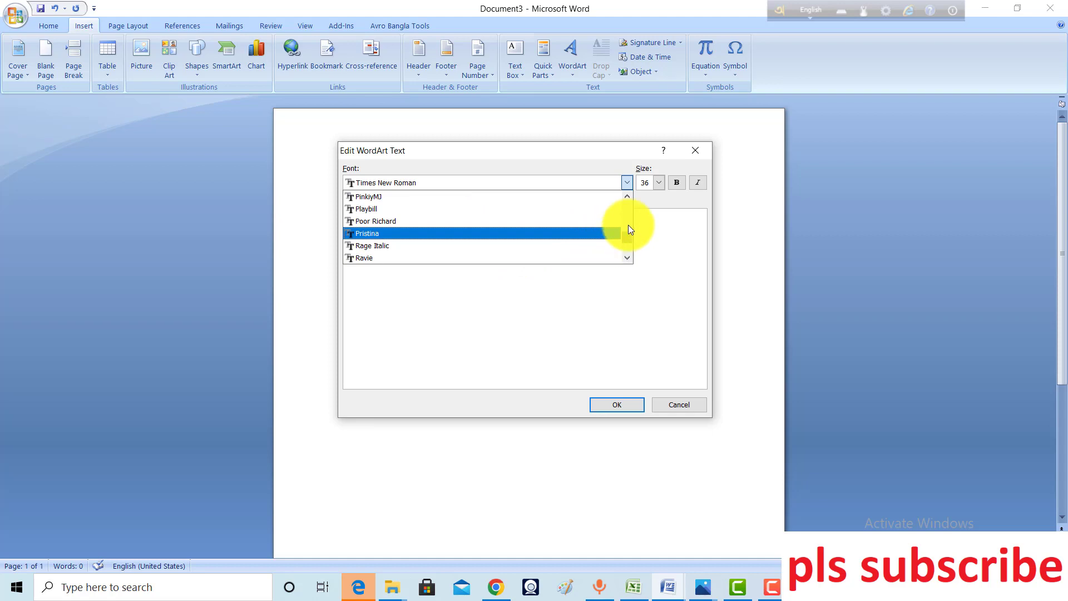
pyautogui.moveTo(629, 226); pyautogui.dragTo(632, 185)
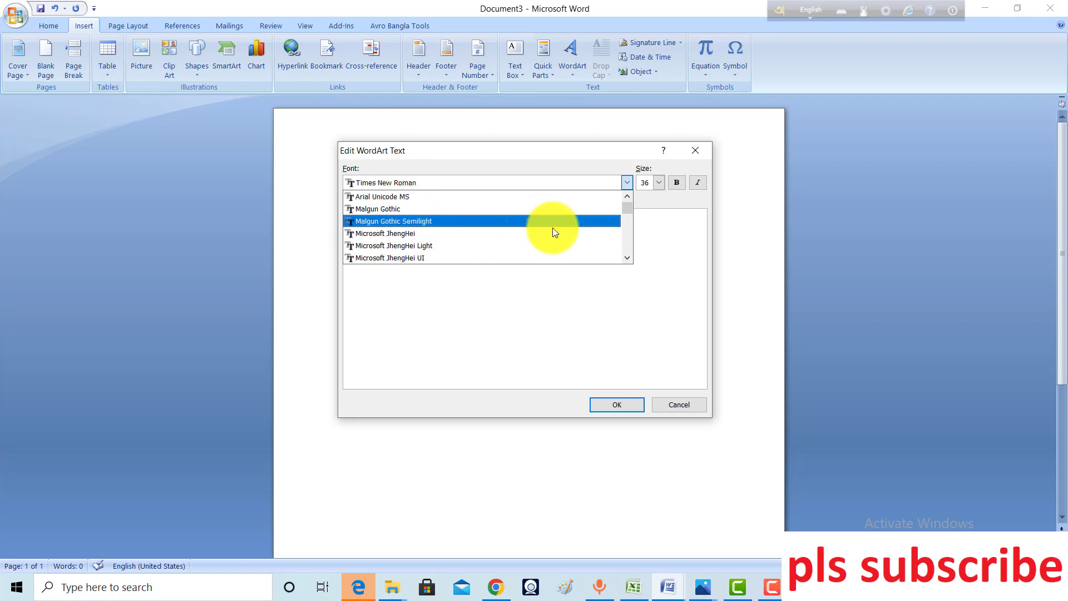
pyautogui.scroll(-2, 547, 236)
pyautogui.scroll(3, 534, 245)
pyautogui.scroll(3, 522, 248)
pyautogui.scroll(3, 520, 253)
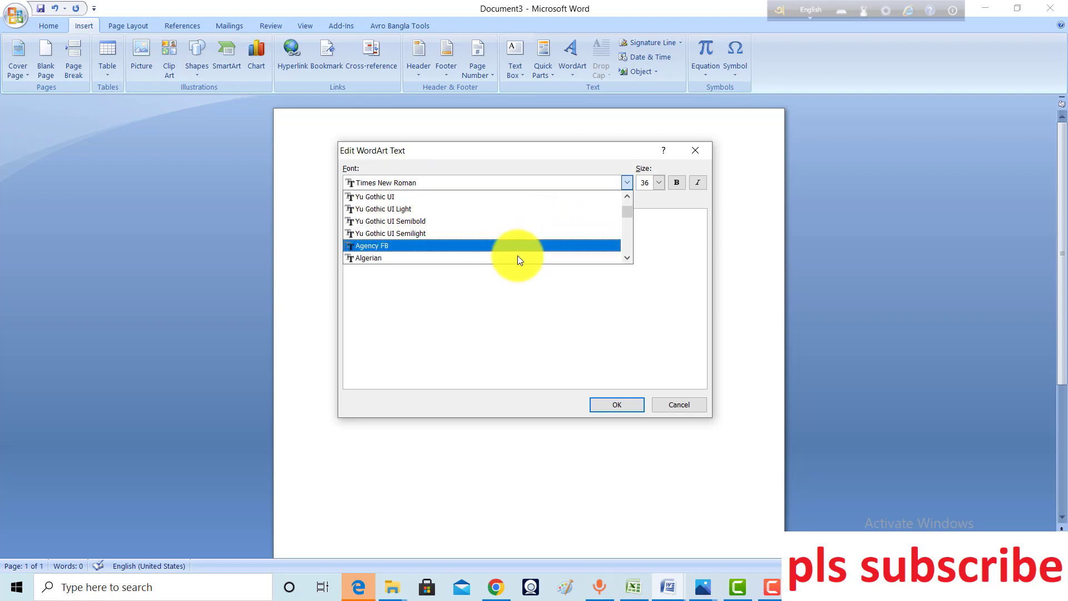
pyautogui.scroll(3, 517, 256)
pyautogui.scroll(1, 516, 257)
pyautogui.scroll(-2, 516, 257)
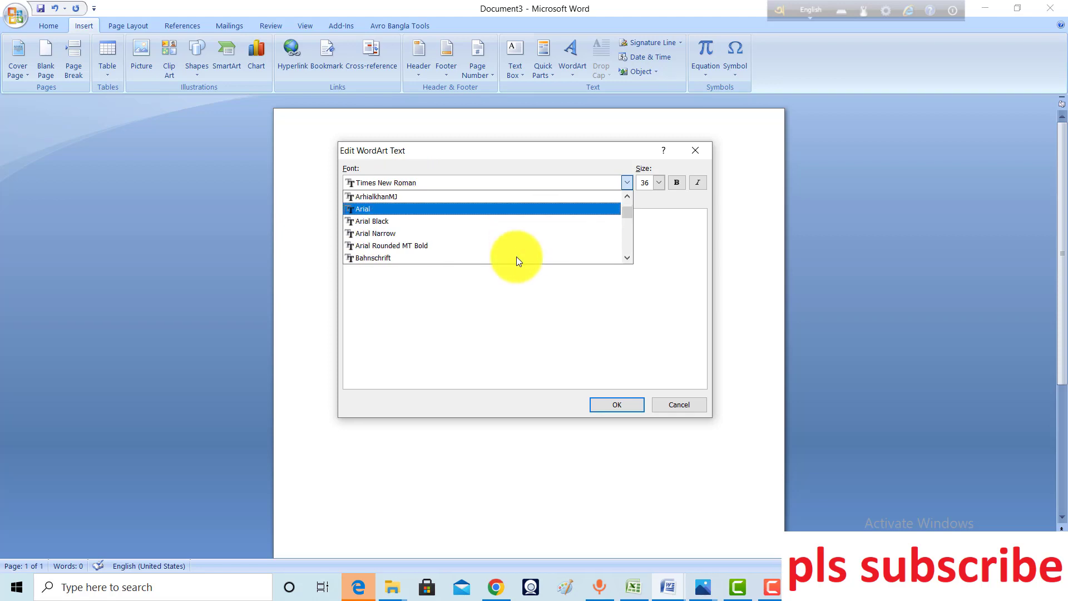
pyautogui.click(392, 237)
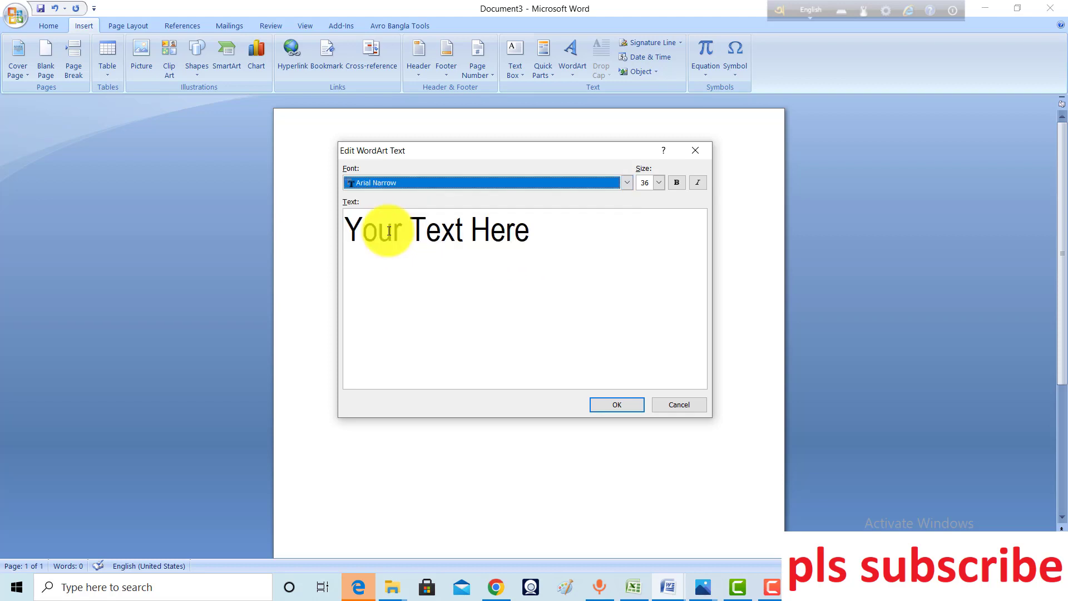
pyautogui.click(426, 231)
pyautogui.moveTo(526, 235); pyautogui.dragTo(326, 232)
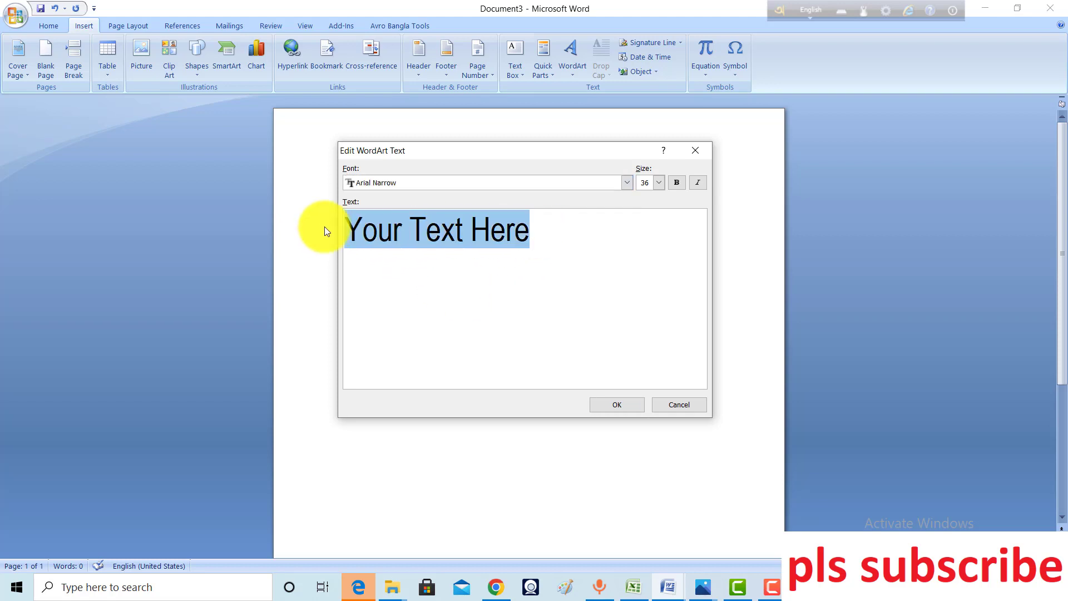
# Replace the placeholder with 'ssc farewell ceremony 2023' and insert the WordArt
pyautogui.write('SSC ')
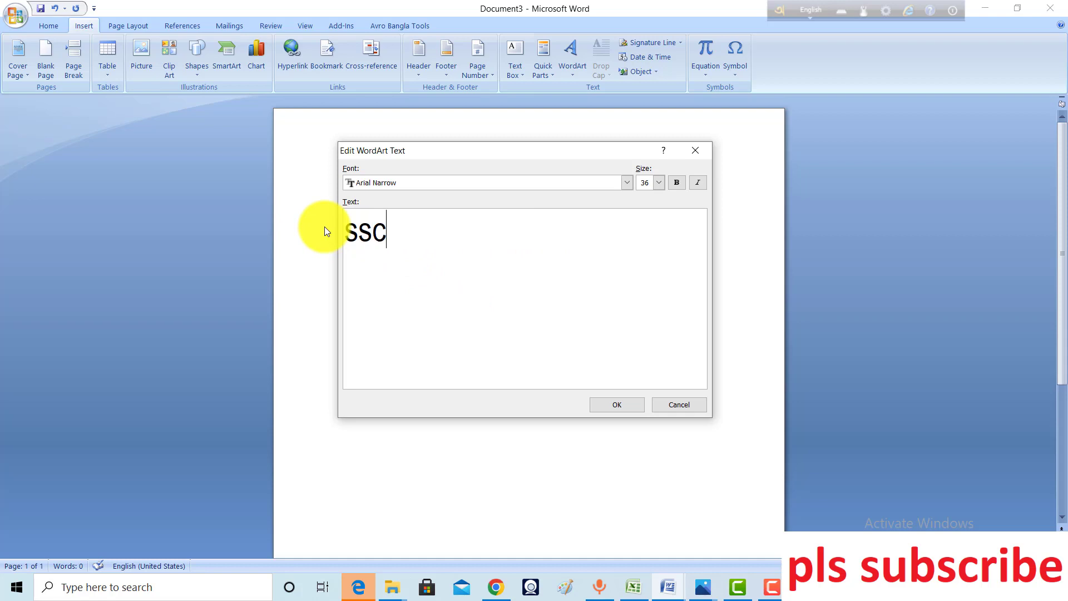
pyautogui.write('f')
pyautogui.write('arewell ')
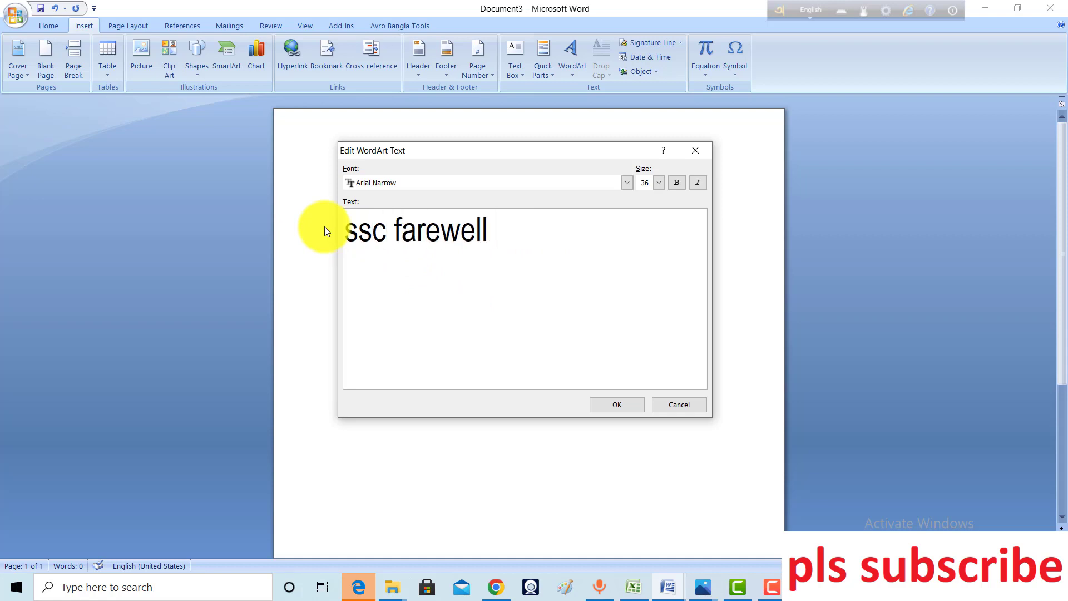
pyautogui.write('ccer')
pyautogui.press('BackSpace')
pyautogui.press('BackSpace')
pyautogui.press('BackSpace')
pyautogui.write('er')
pyautogui.write('emony')
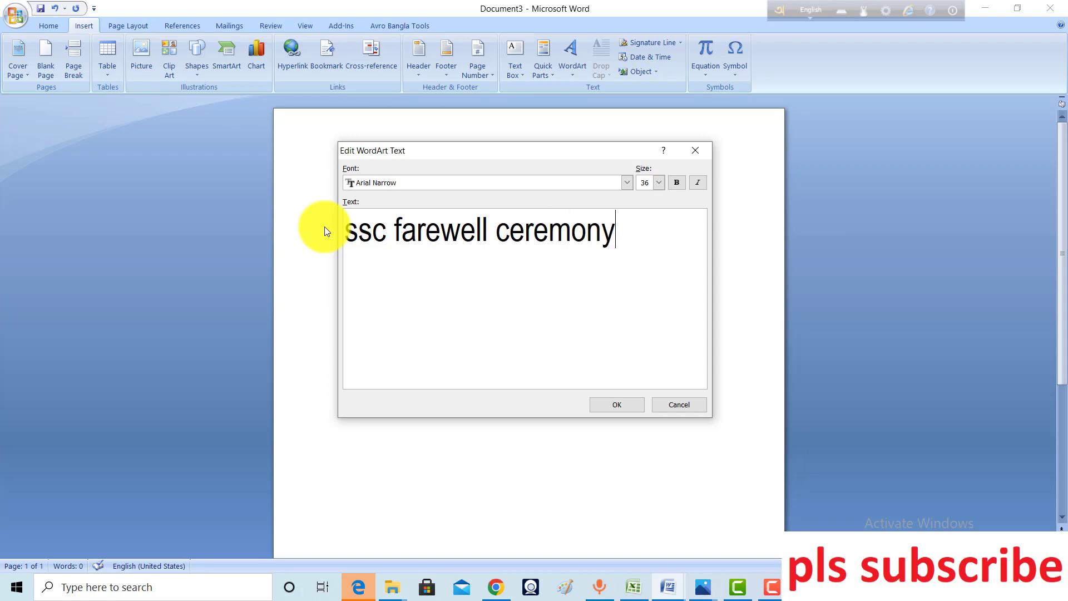
pyautogui.write(' 2023')
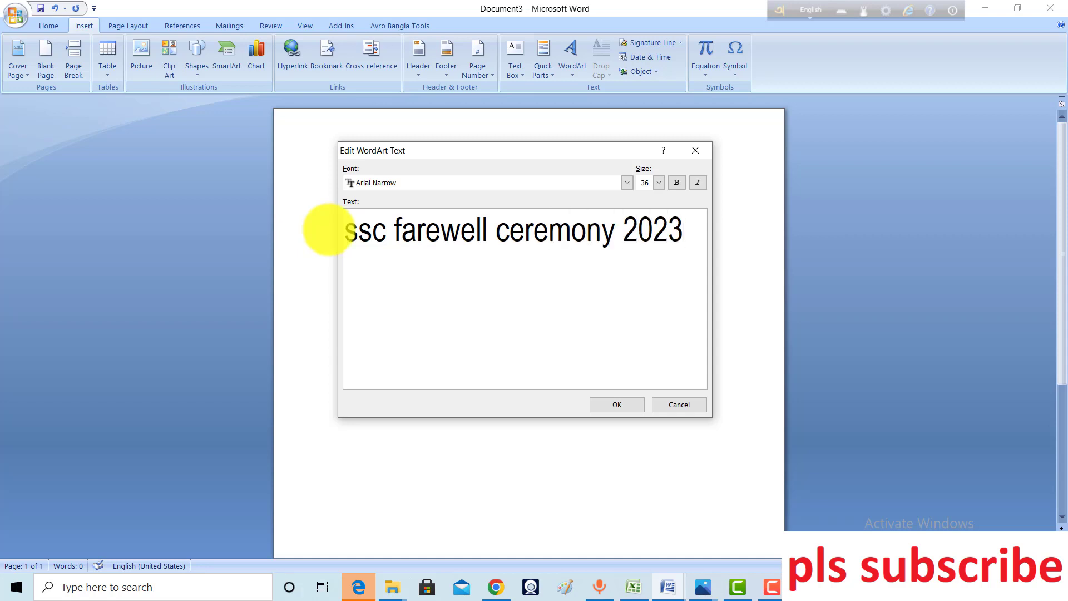
pyautogui.click(623, 404)
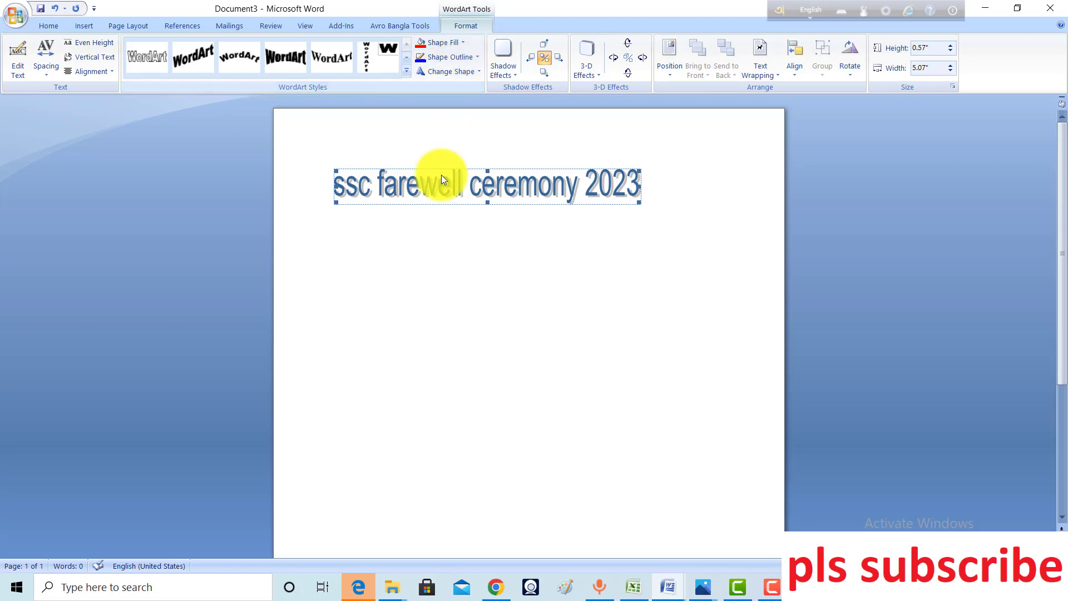
# Give the WordArt text a green Shape Fill
pyautogui.click(463, 42)
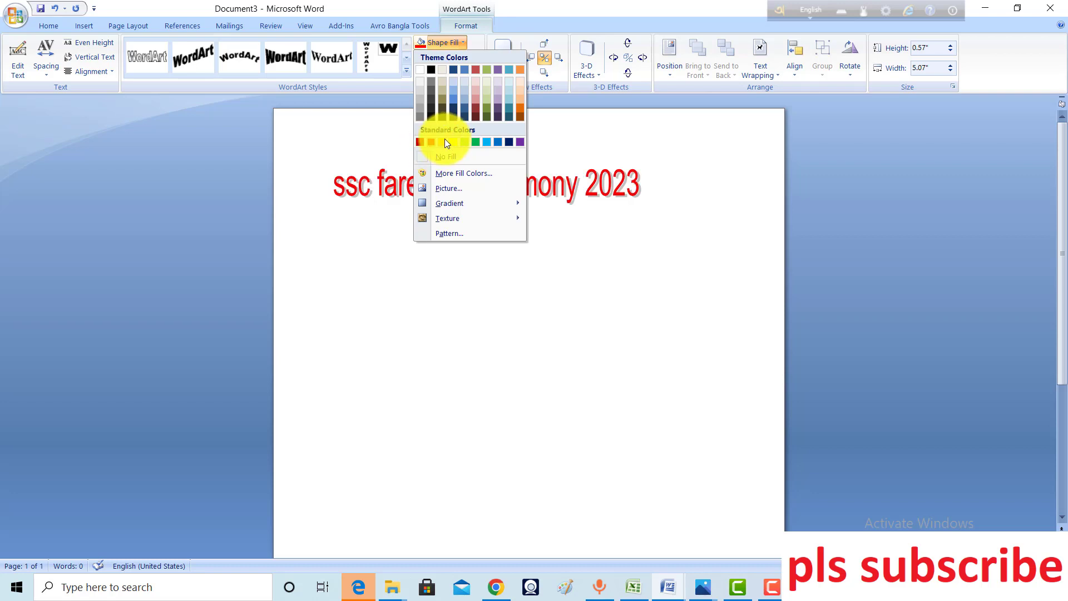
pyautogui.click(479, 143)
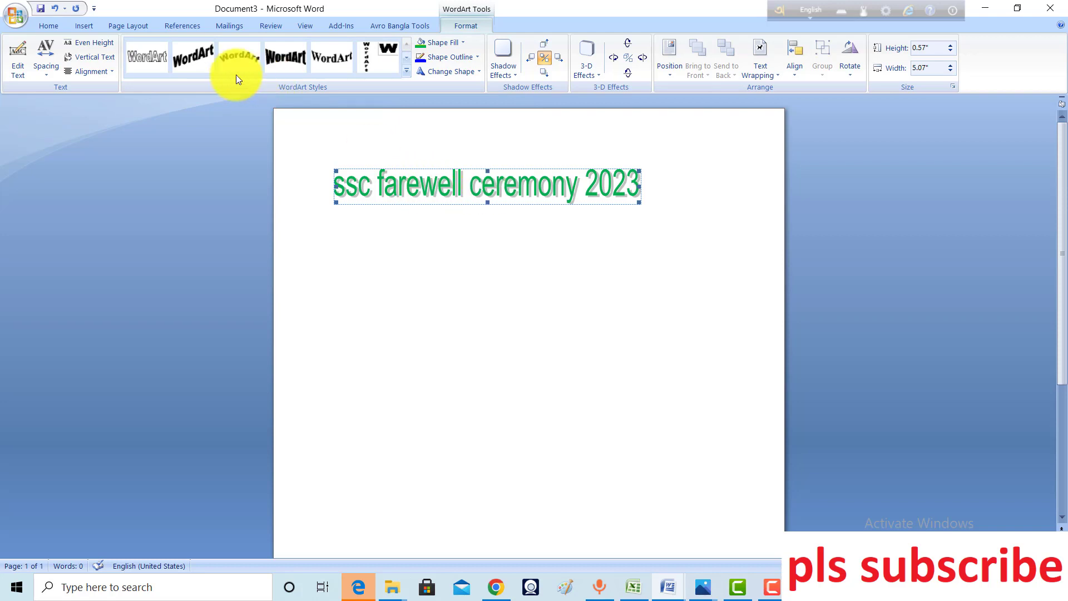
# Preview several WordArt quick styles and apply the orange 3D style
pyautogui.click(152, 61)
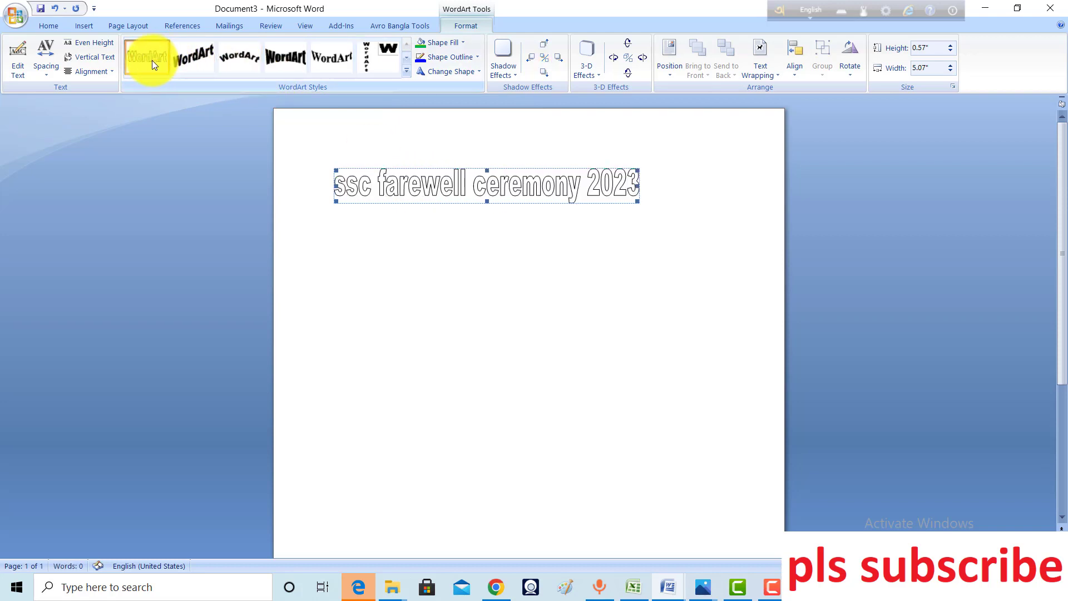
pyautogui.click(190, 59)
pyautogui.click(235, 61)
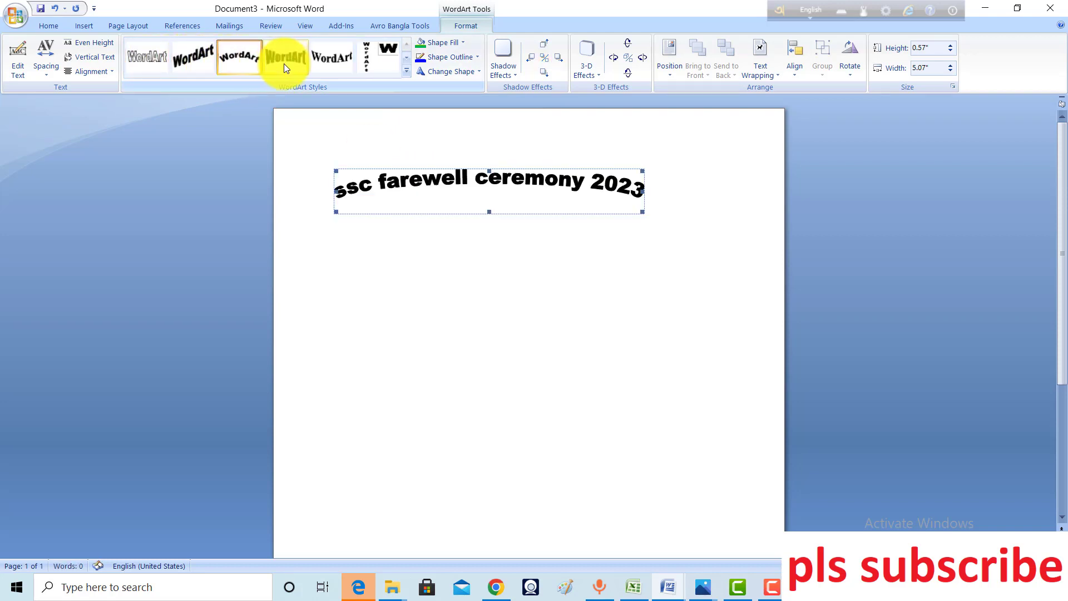
pyautogui.click(284, 62)
pyautogui.click(327, 60)
pyautogui.click(366, 58)
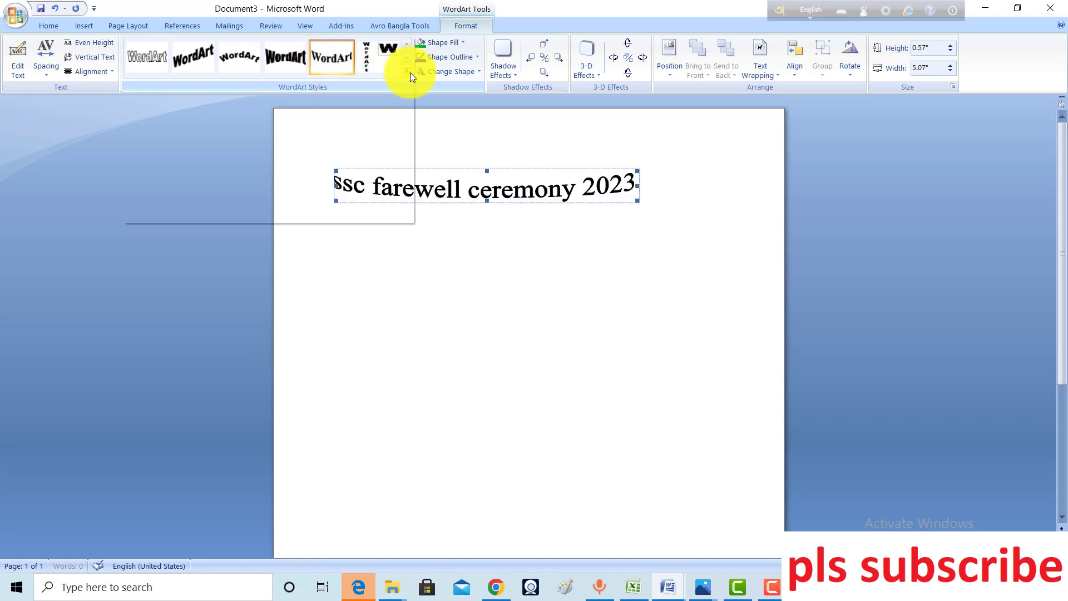
pyautogui.click(409, 73)
pyautogui.click(283, 195)
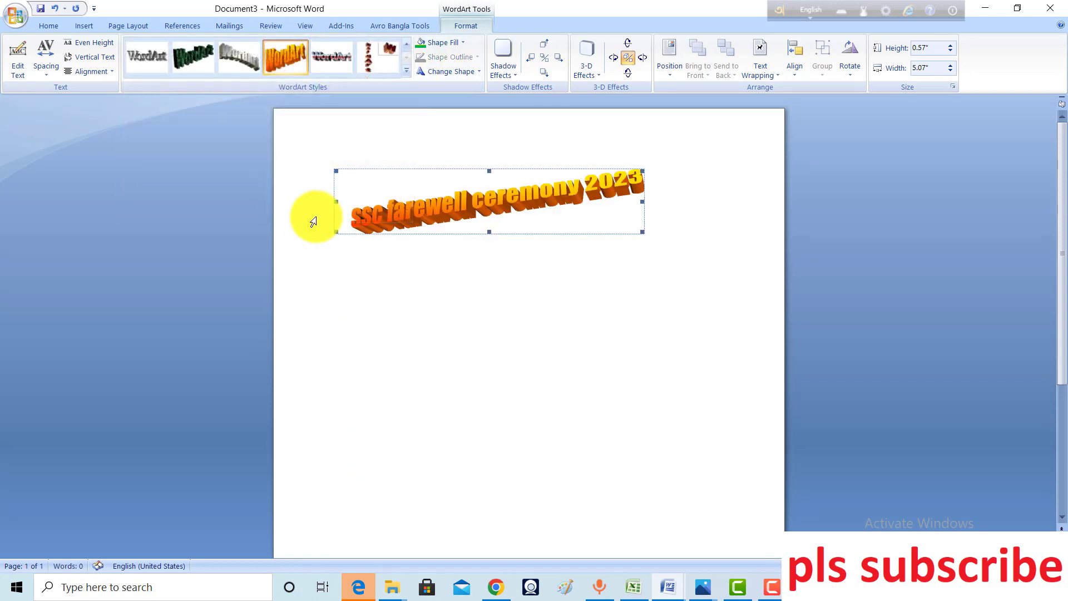
# Try the grey 3D and plain bold black styles, then settle on the outlined serif style
pyautogui.click(407, 72)
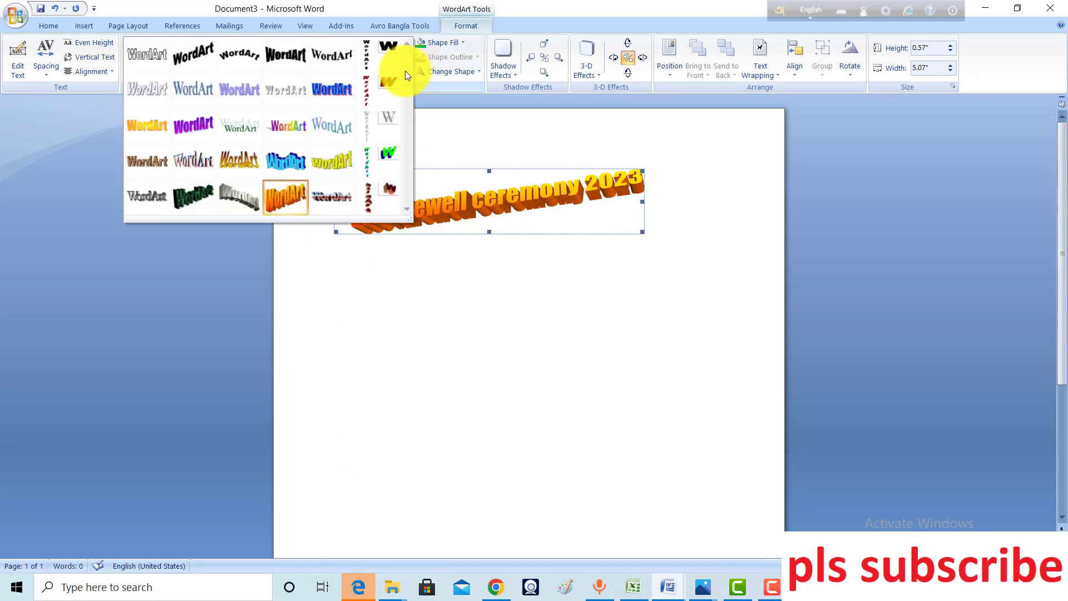
pyautogui.click(231, 192)
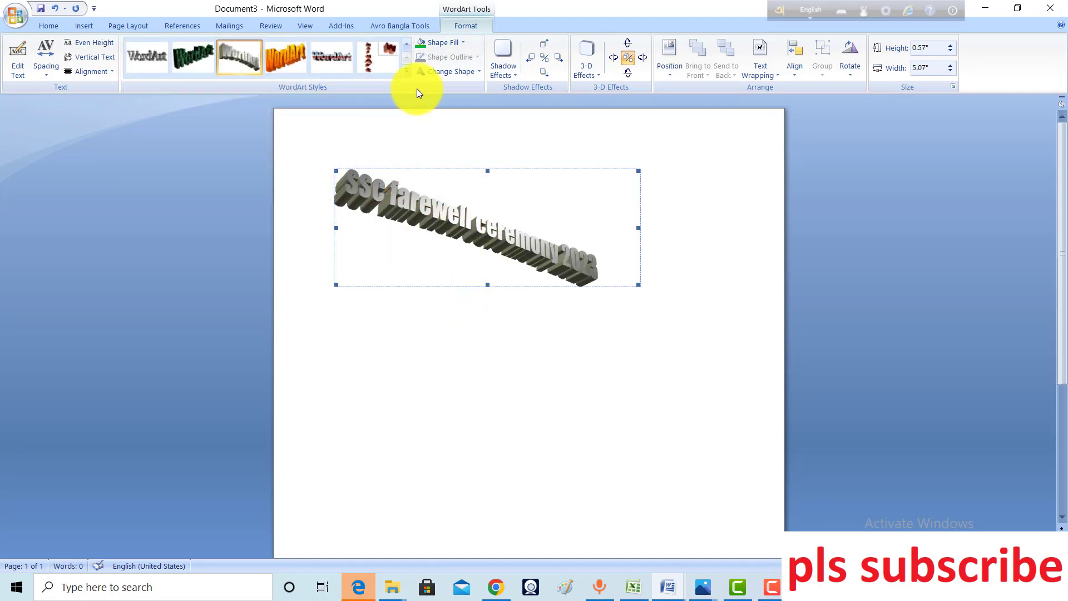
pyautogui.click(406, 72)
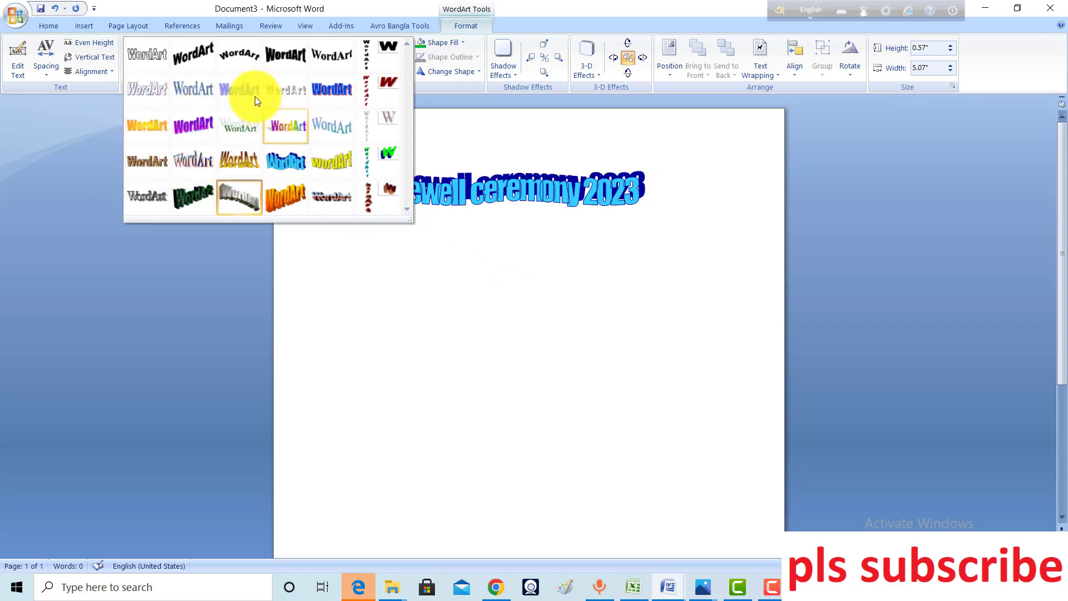
pyautogui.click(195, 51)
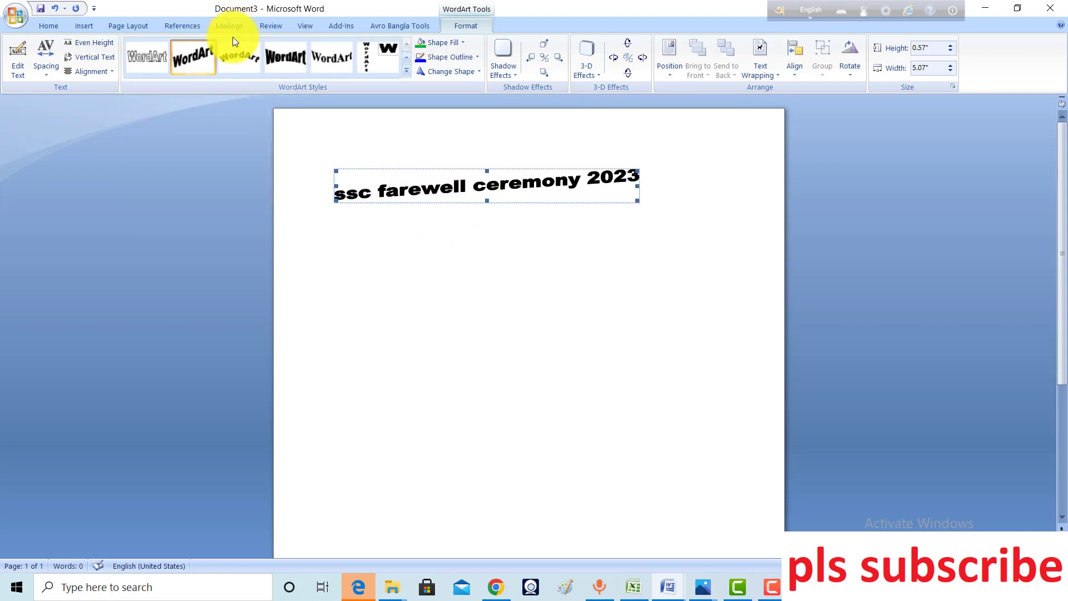
pyautogui.click(407, 71)
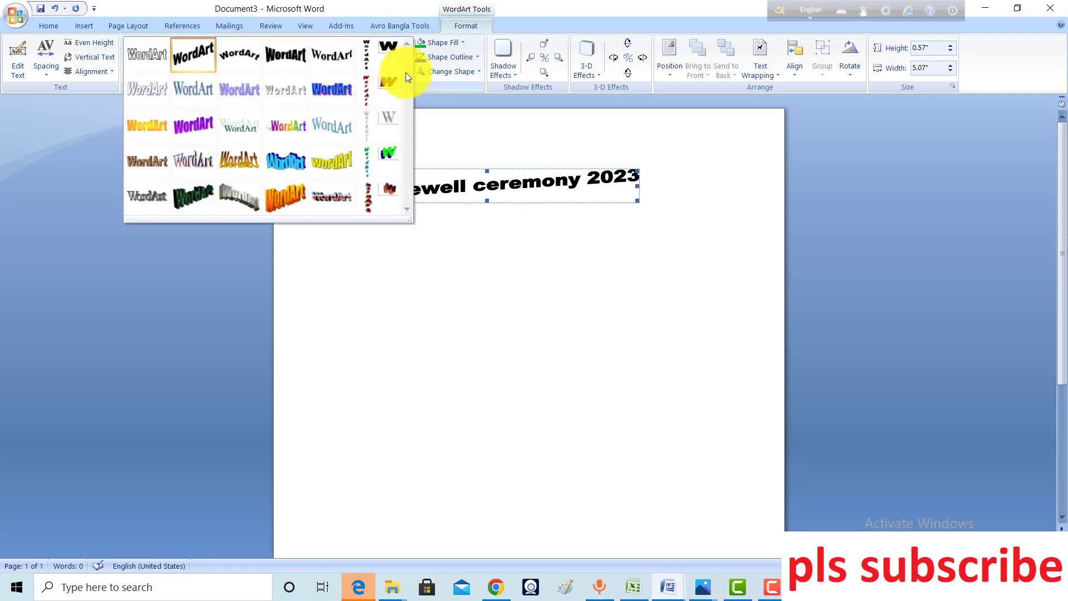
pyautogui.click(199, 103)
# Fill the WordArt red and stretch it to 6.96" wide
pyautogui.click(466, 43)
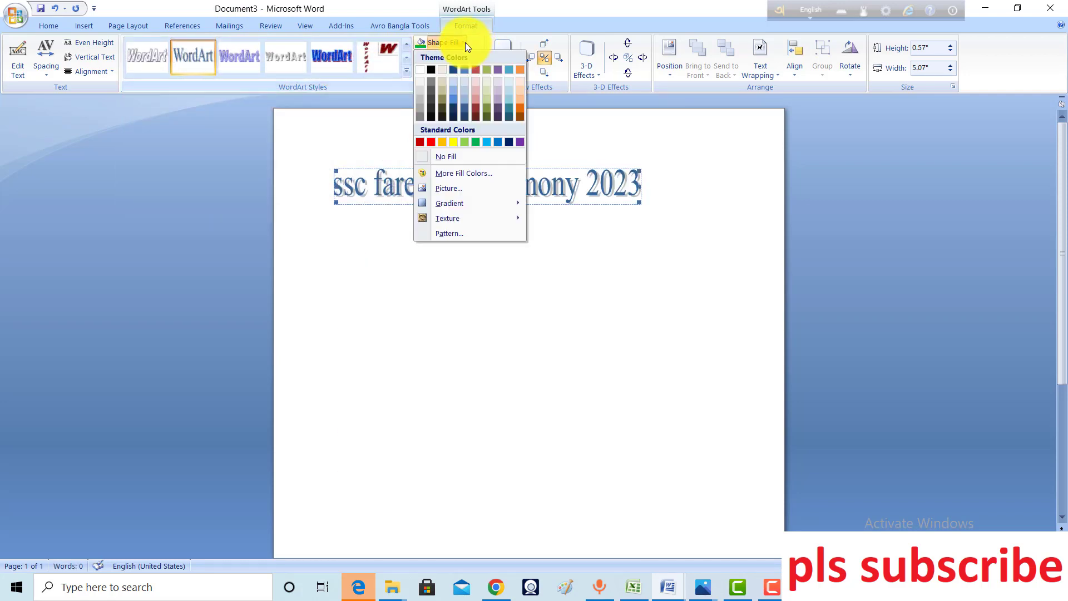
pyautogui.click(432, 143)
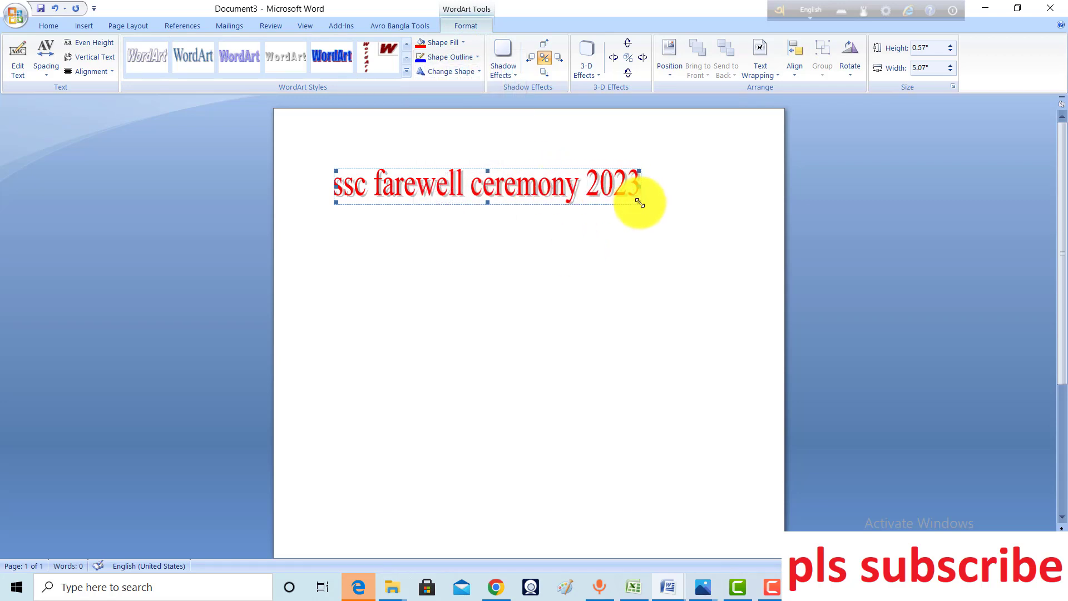
pyautogui.moveTo(640, 203); pyautogui.dragTo(752, 204)
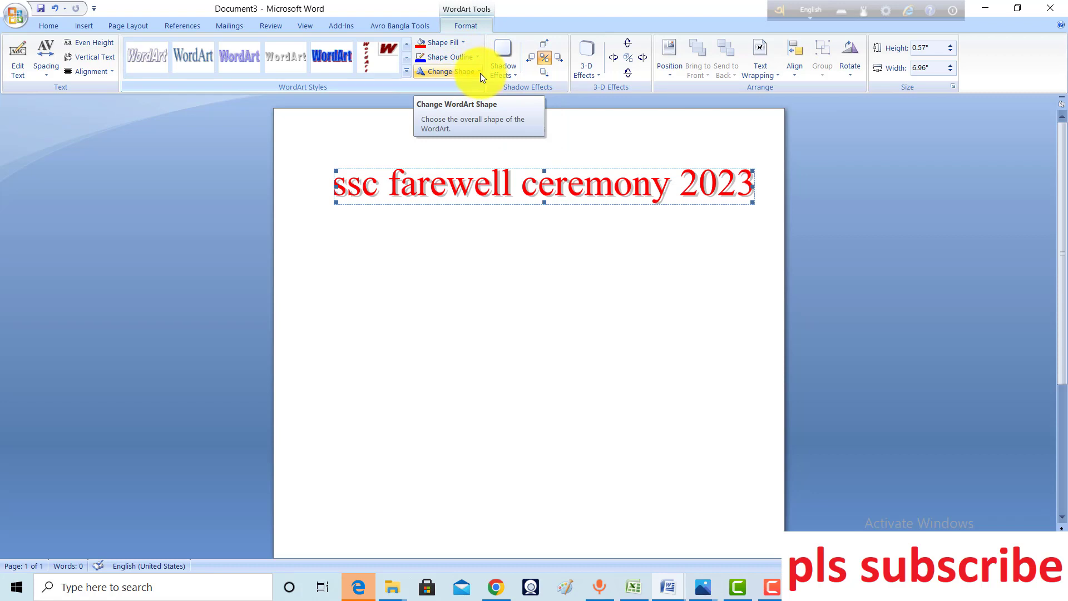
# Try Fade Down, then wrap the text on a circle path enlarged to 5.77" by 6.96"
pyautogui.click(479, 73)
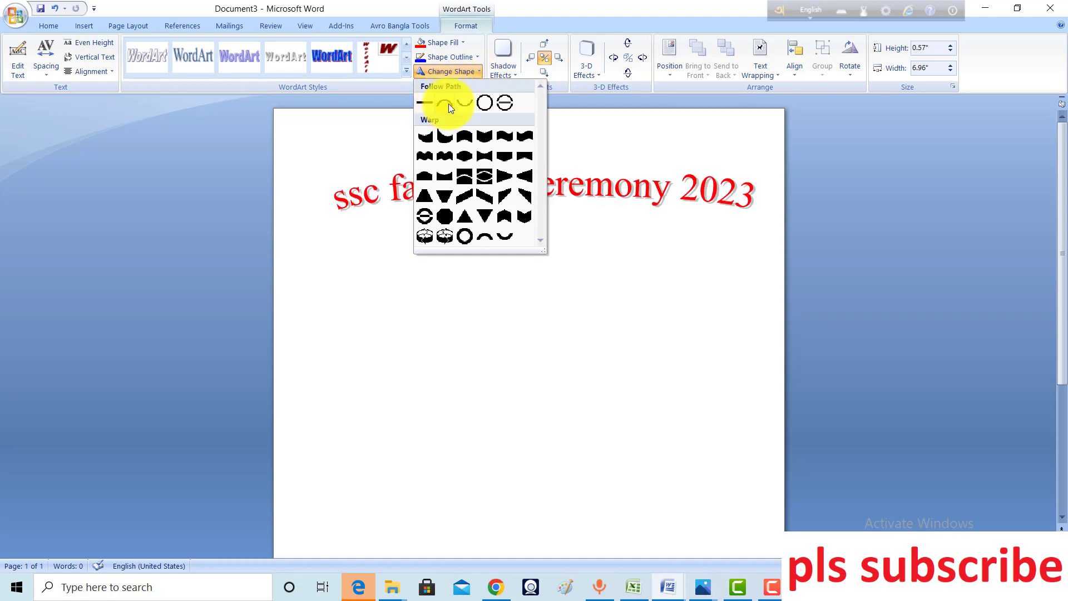
pyautogui.click(445, 196)
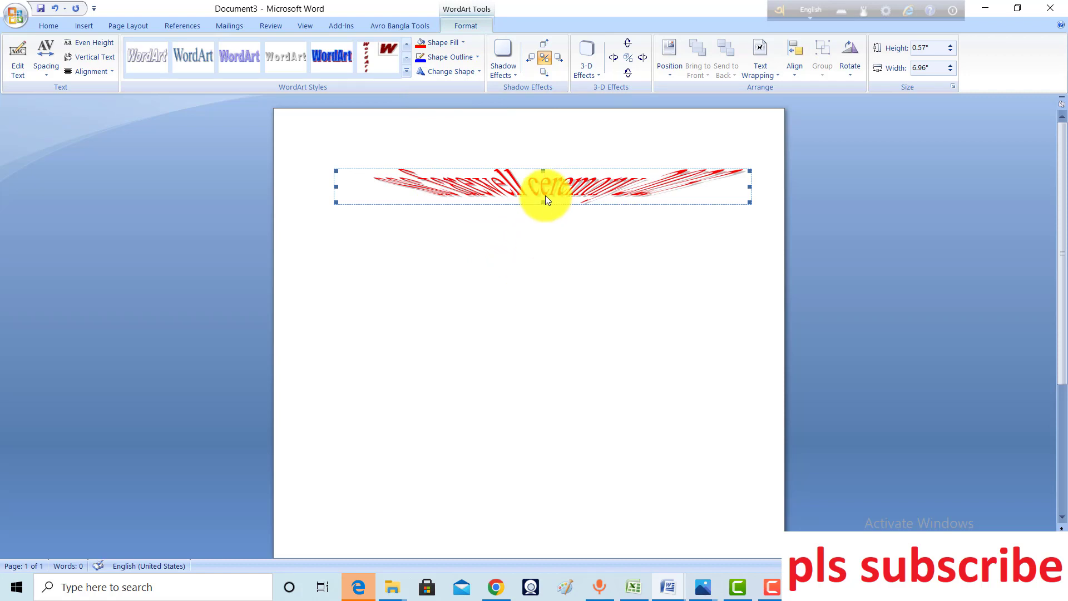
pyautogui.click(478, 71)
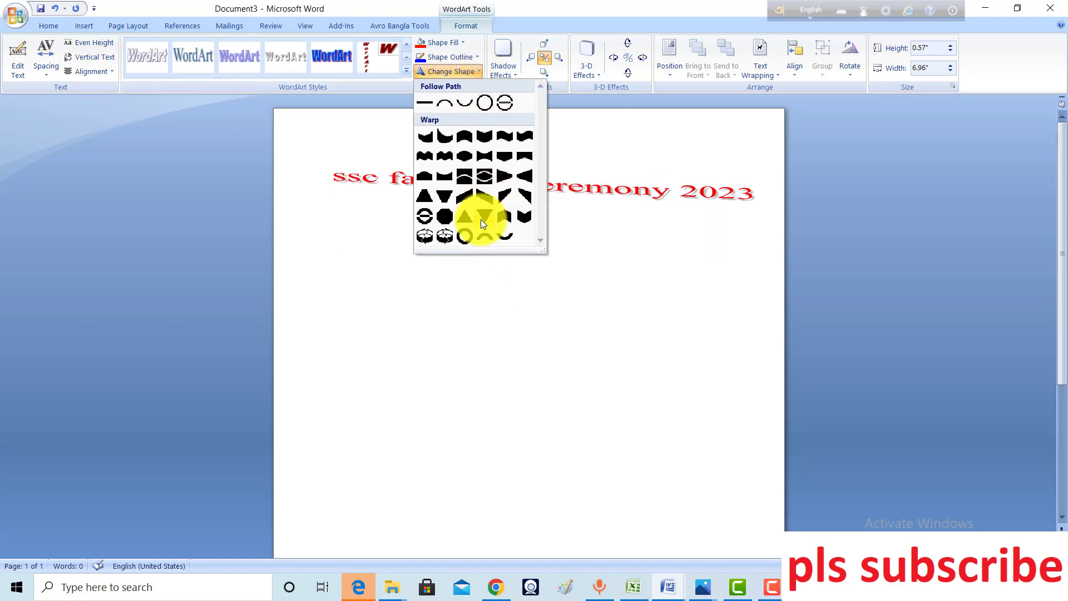
pyautogui.click(468, 239)
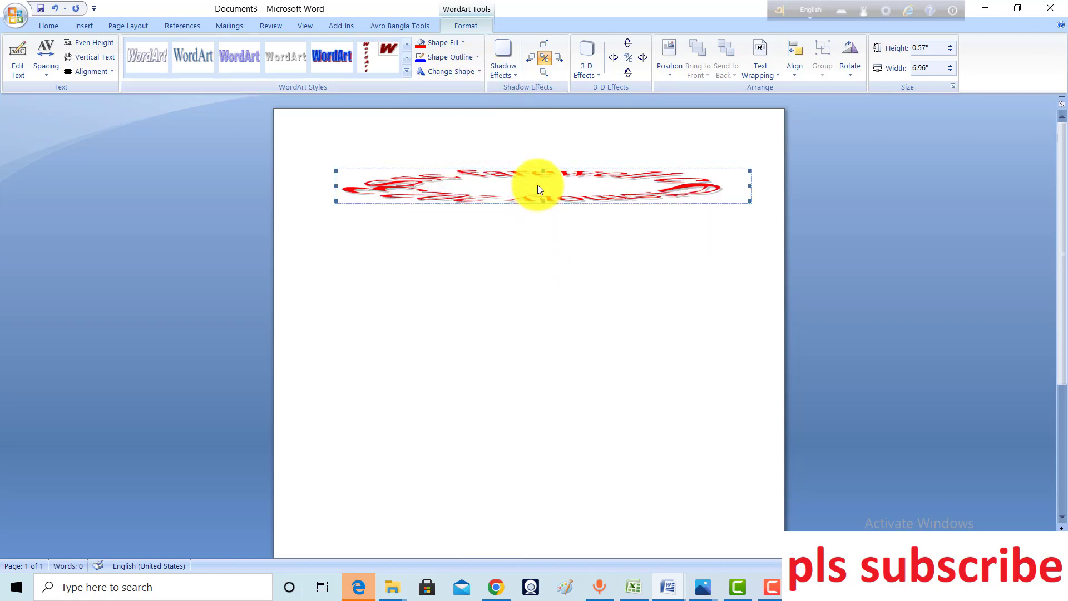
pyautogui.moveTo(544, 201); pyautogui.dragTo(537, 475)
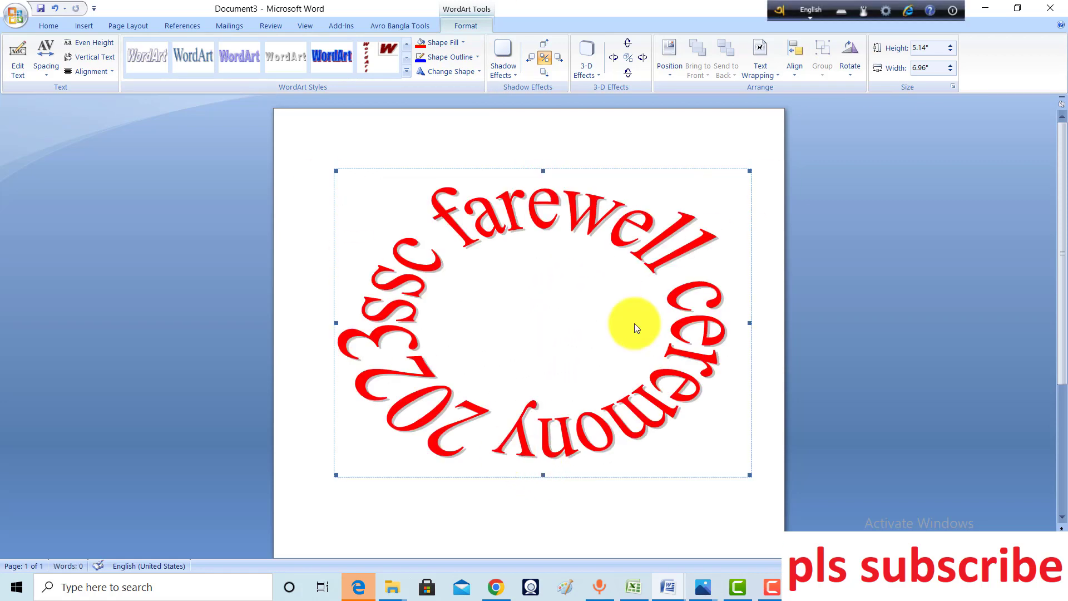
pyautogui.moveTo(542, 170); pyautogui.dragTo(529, 132)
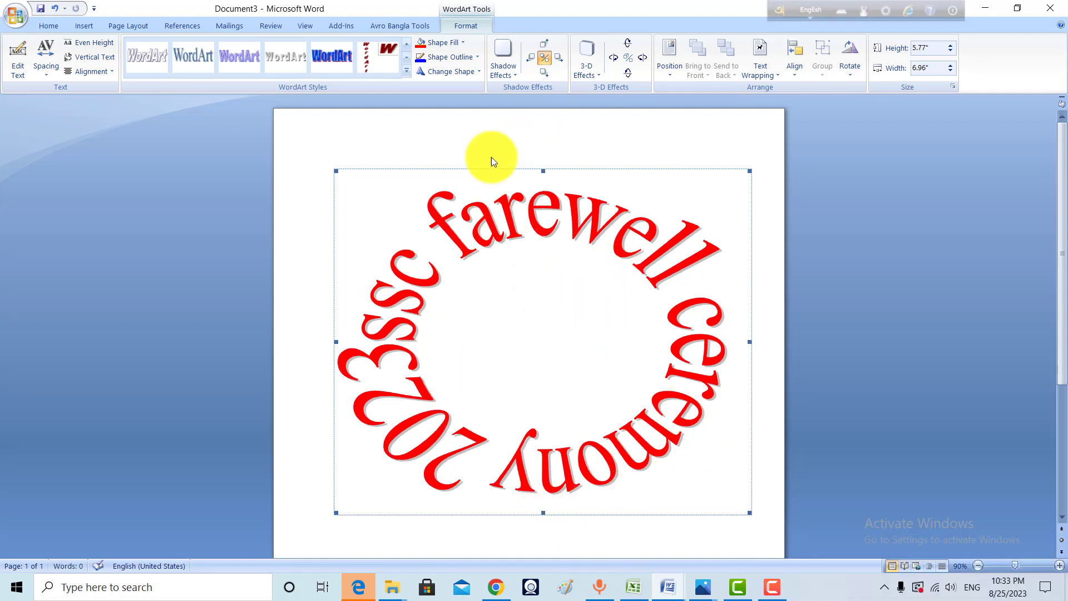
# Check the Shape Outline and Shape Fill colour menus without changes, then open Change Shape
pyautogui.click(481, 56)
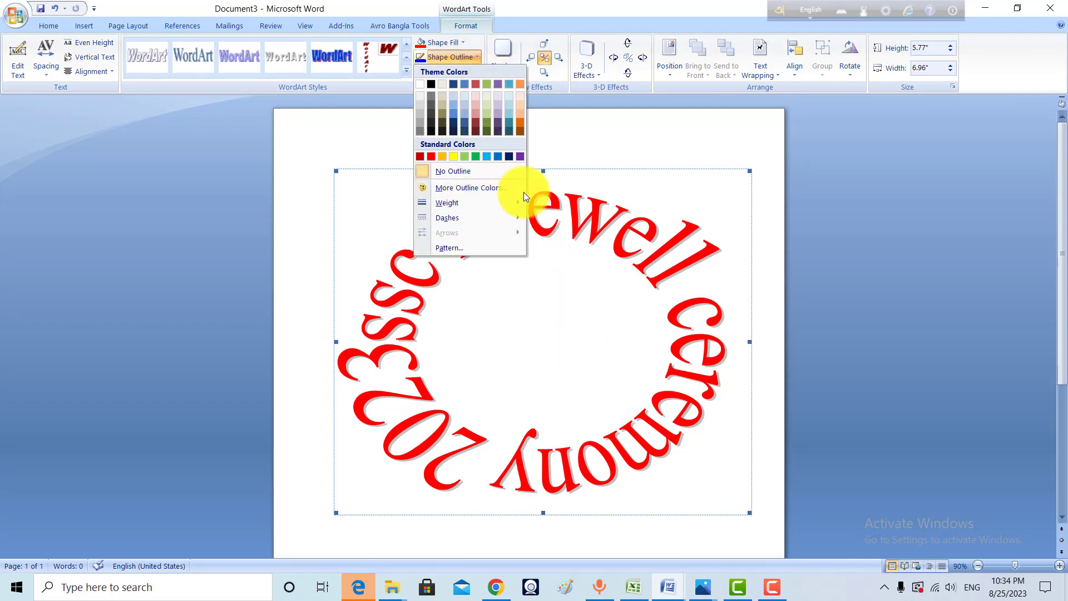
pyautogui.click(466, 41)
pyautogui.click(507, 112)
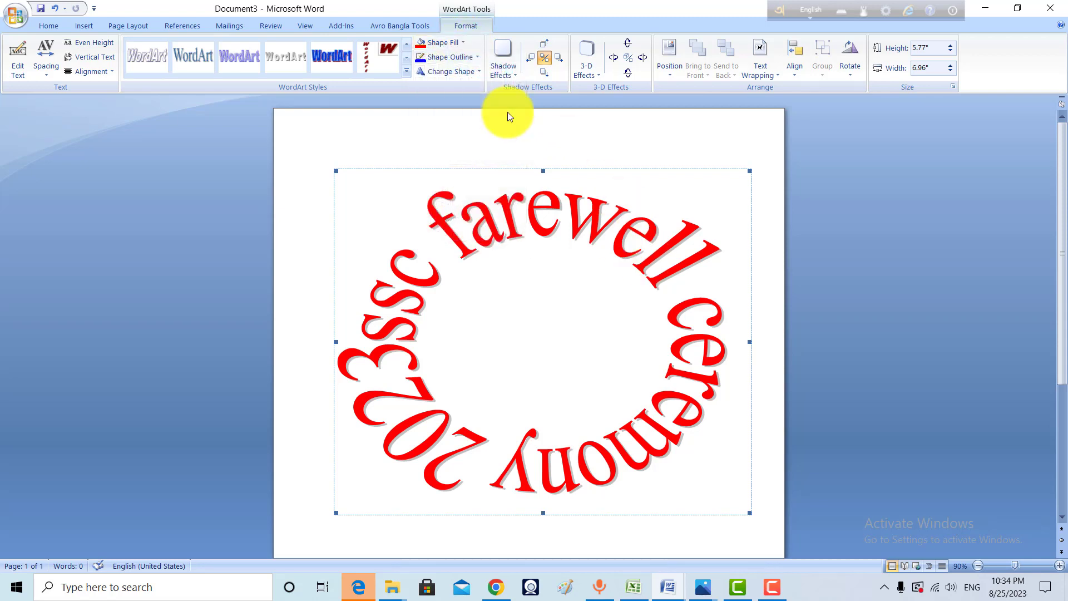
pyautogui.click(479, 73)
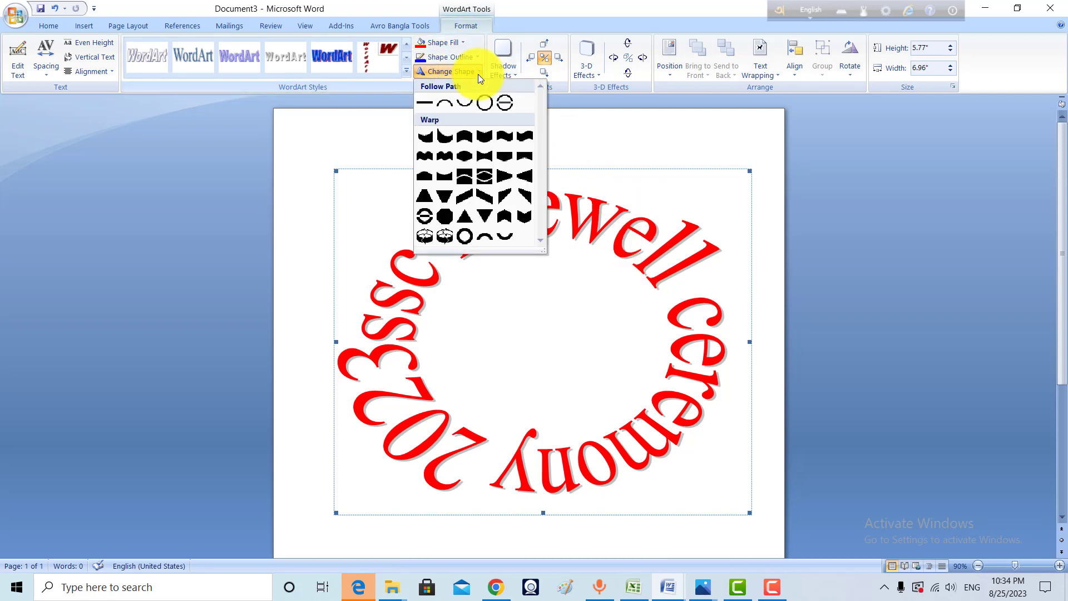
# Bend the red text into Arch Up, compare with Arch Down, and keep Arch Up
pyautogui.click(448, 102)
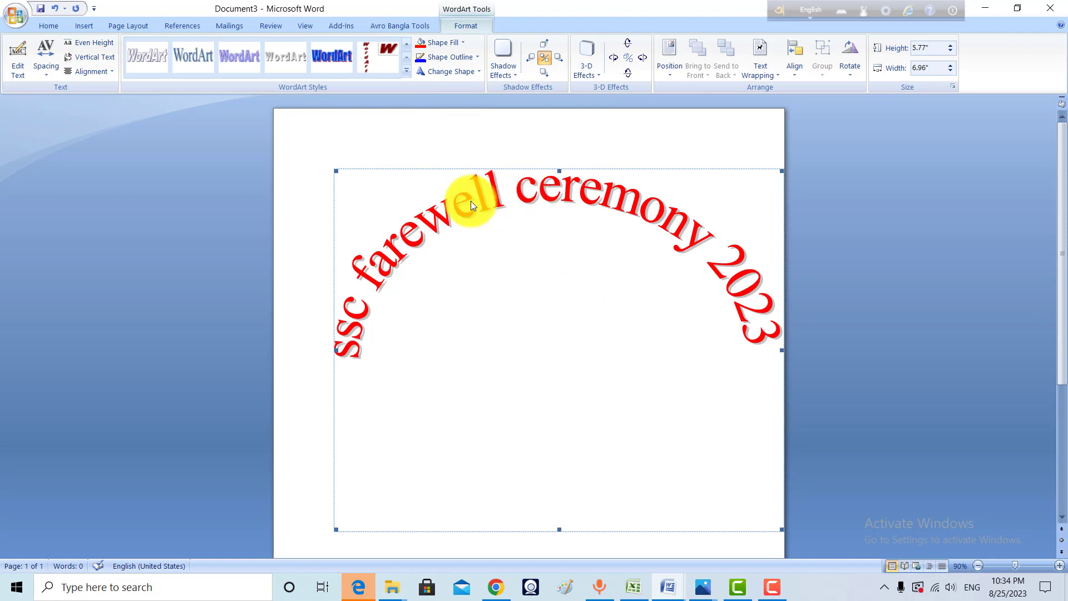
pyautogui.click(476, 72)
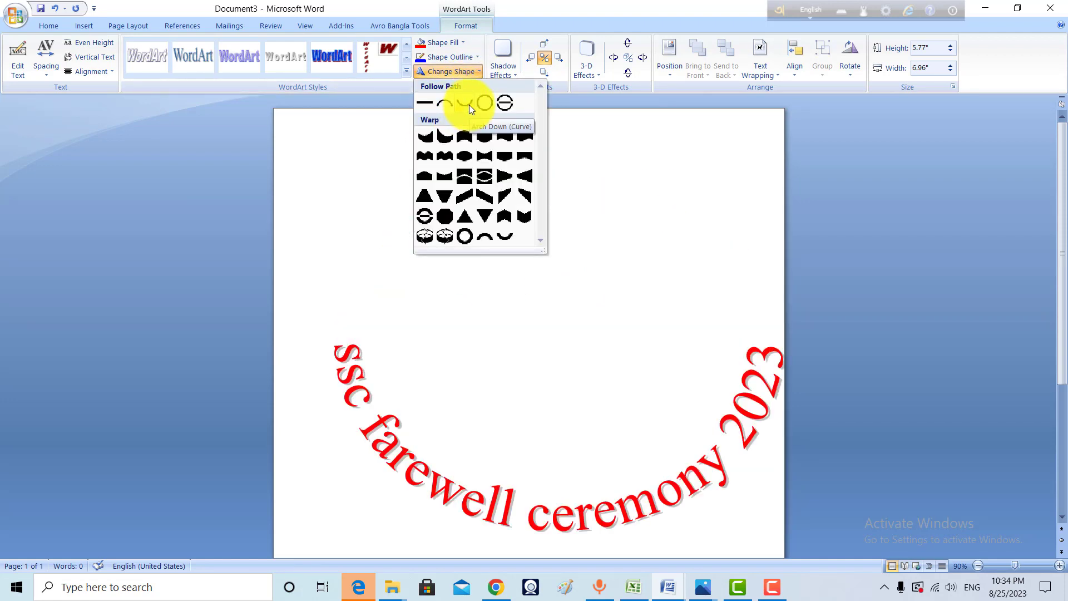
pyautogui.click(451, 103)
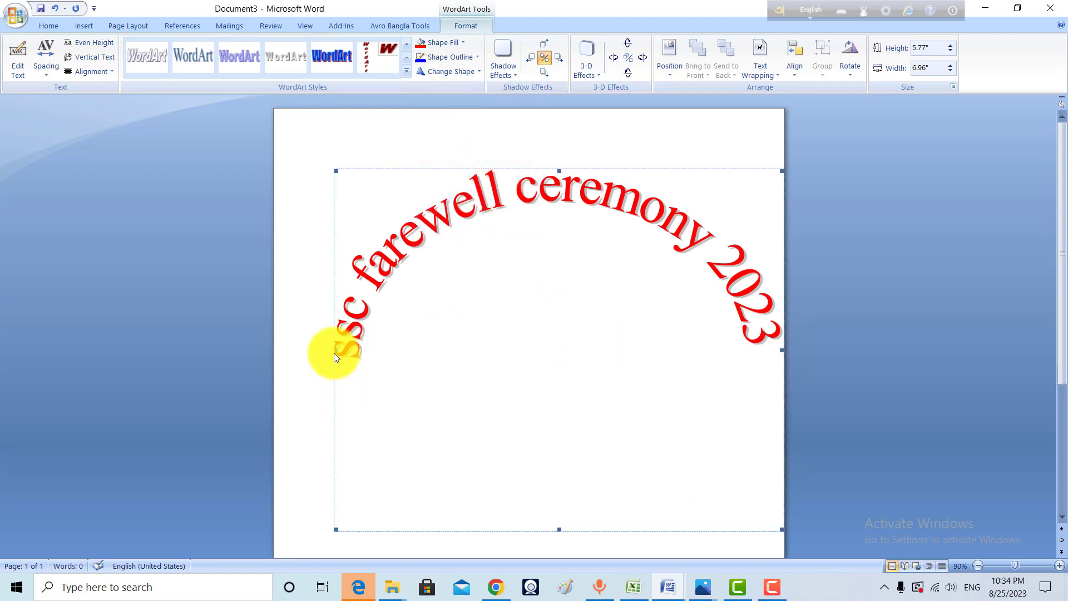
# Resize the arched 'ssc farewell ceremony 2023' WordArt to about 6.49" x 4.84" so it fits the page width
pyautogui.moveTo(334, 356); pyautogui.dragTo(300, 351)
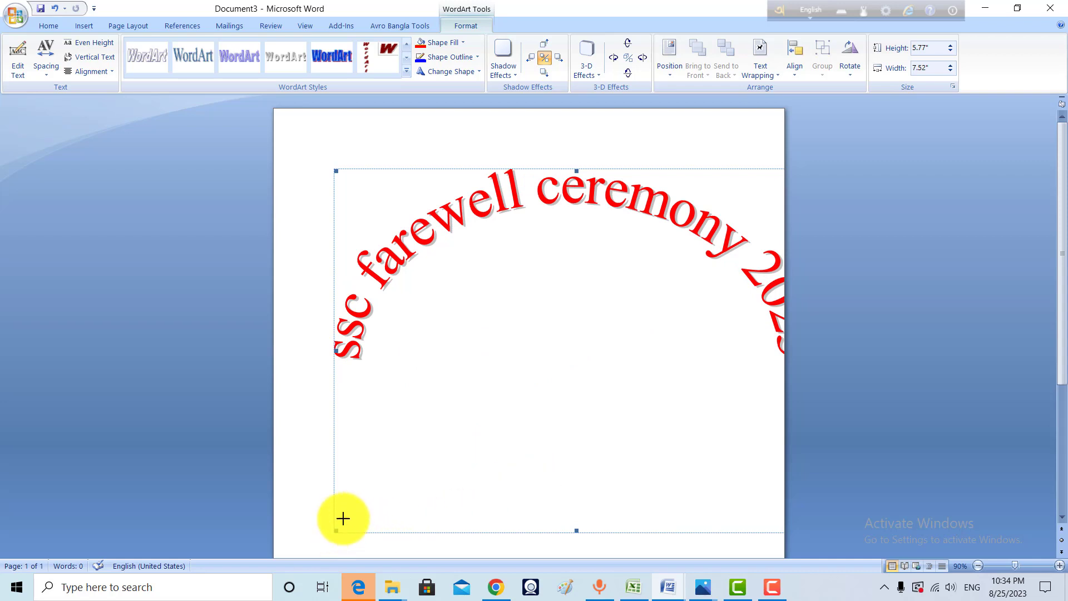
pyautogui.moveTo(336, 530); pyautogui.dragTo(400, 473)
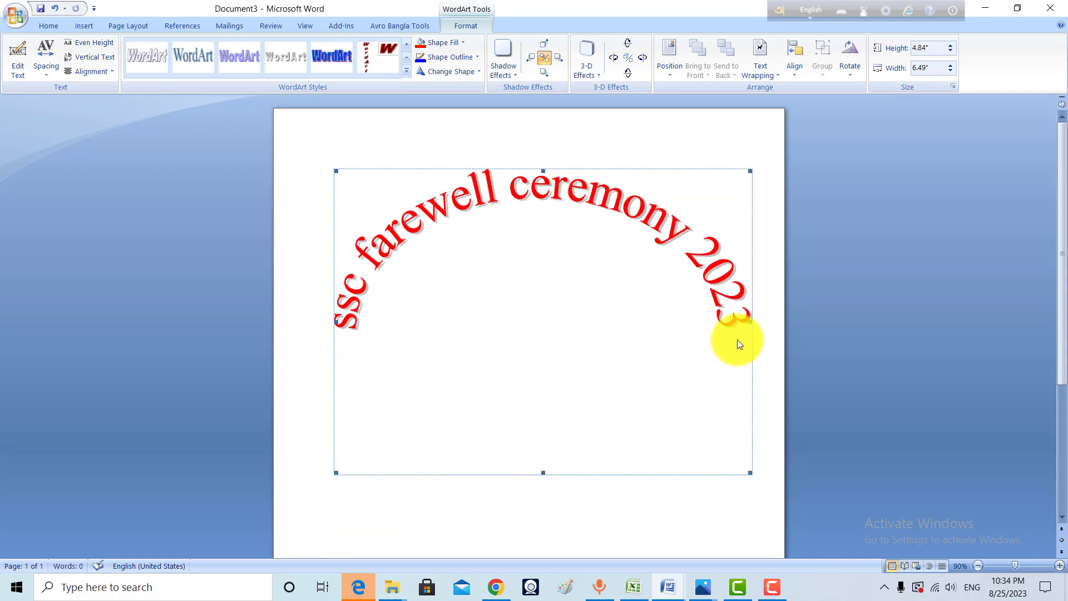
pyautogui.click(765, 372)
pyautogui.scroll(-1, 717, 292)
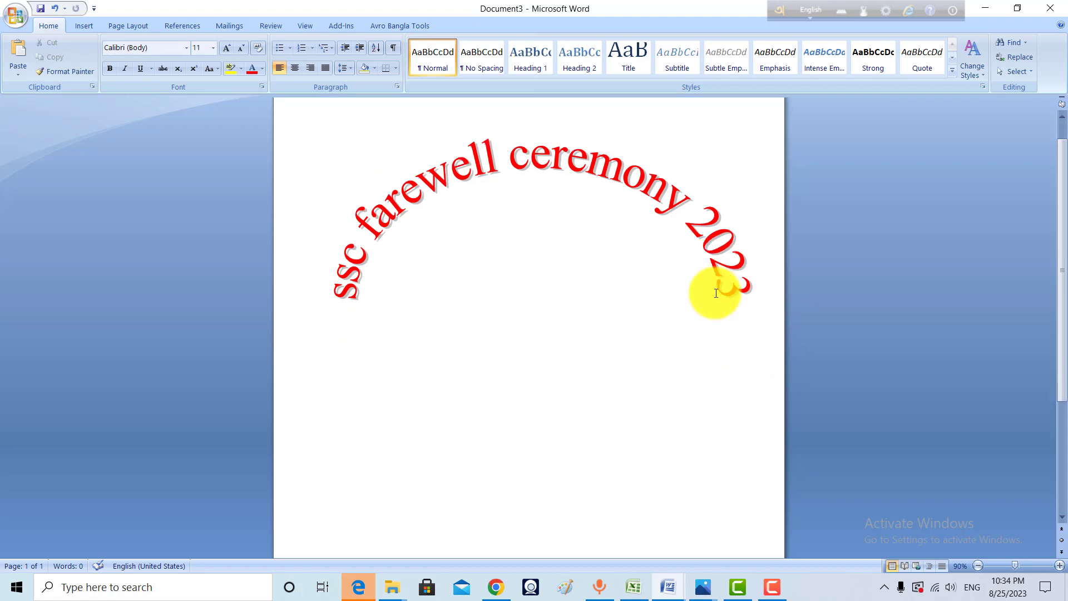